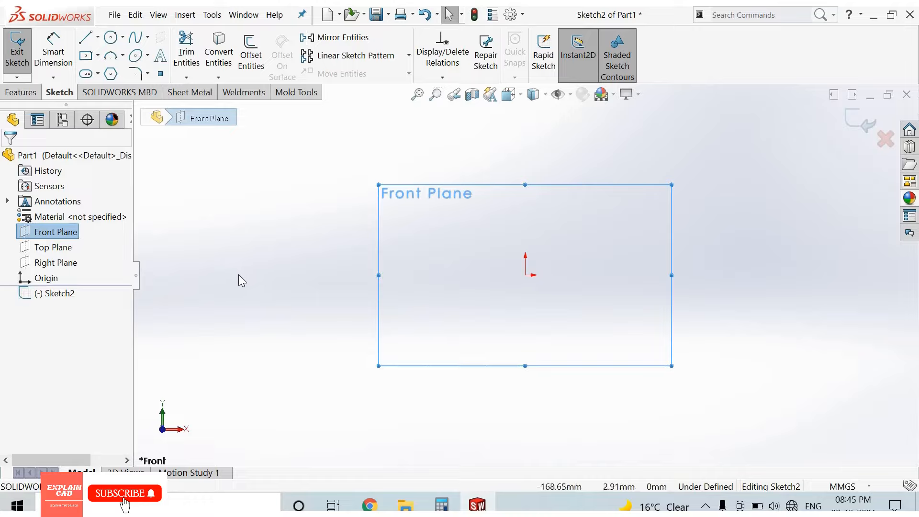
Step: Sketch a closed rectangle of lines from the origin on the Front Plane, about 41 mm wide and 38 mm high
right_click_drag(238, 274, 218, 275)
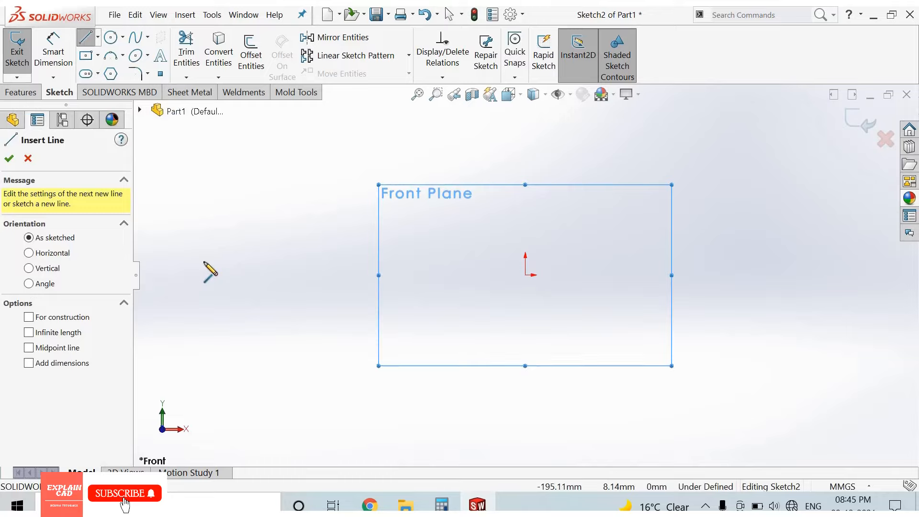
left_click(525, 275)
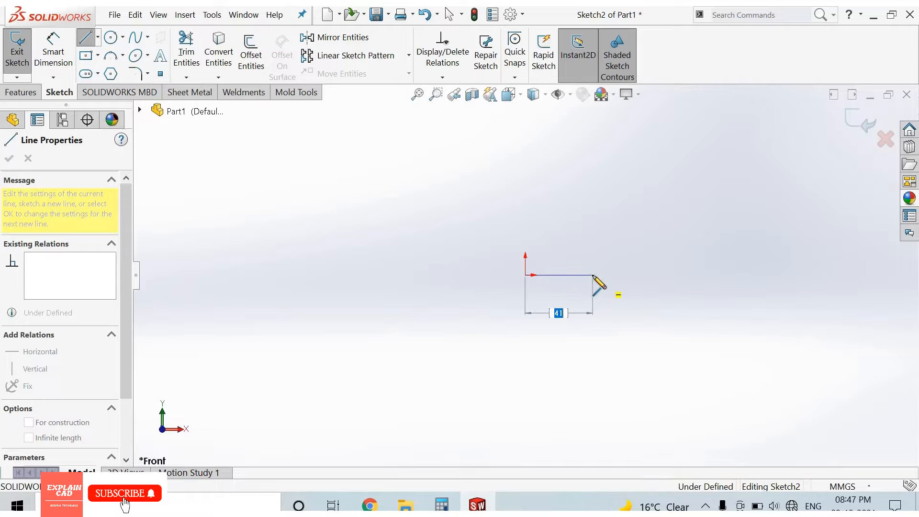
left_click(593, 275)
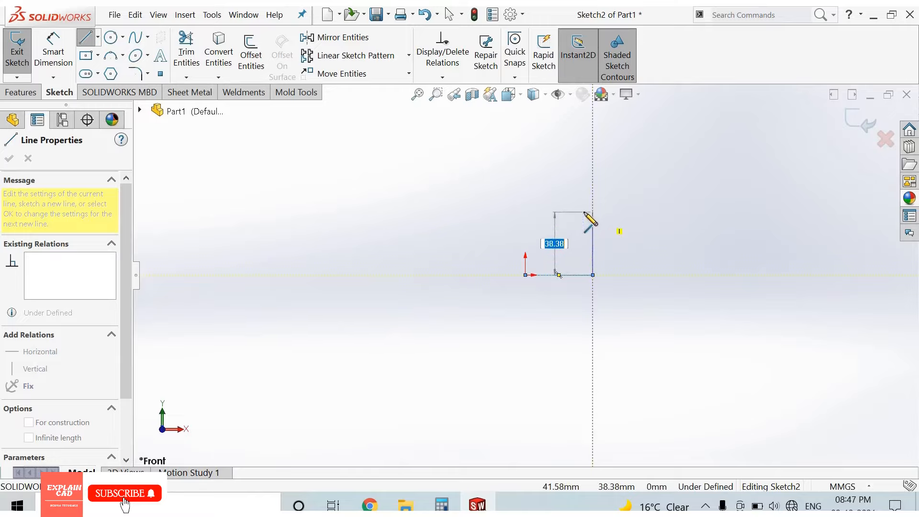
left_click(593, 212)
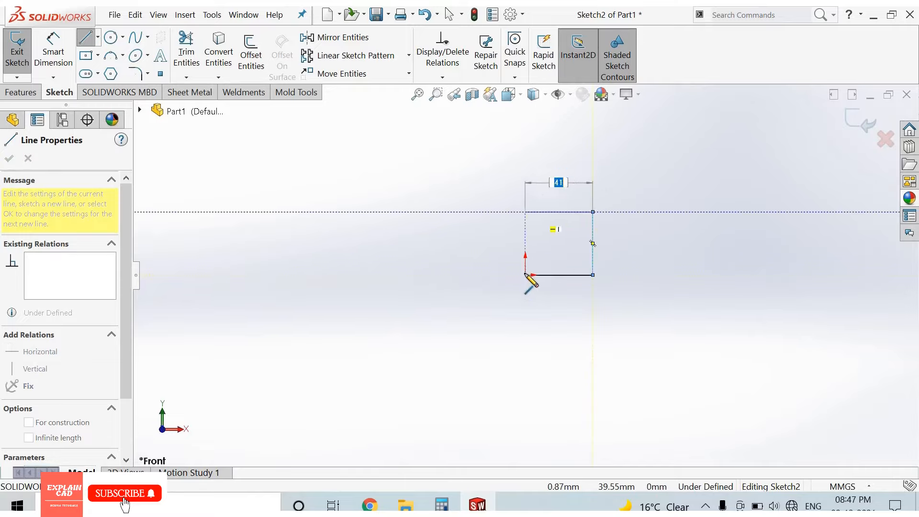
left_click(525, 212)
left_click(525, 275)
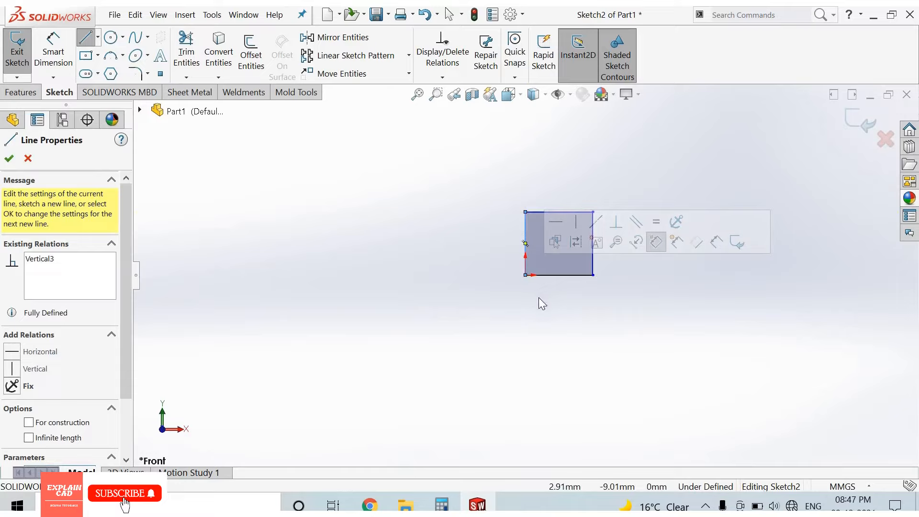
right_click(564, 298)
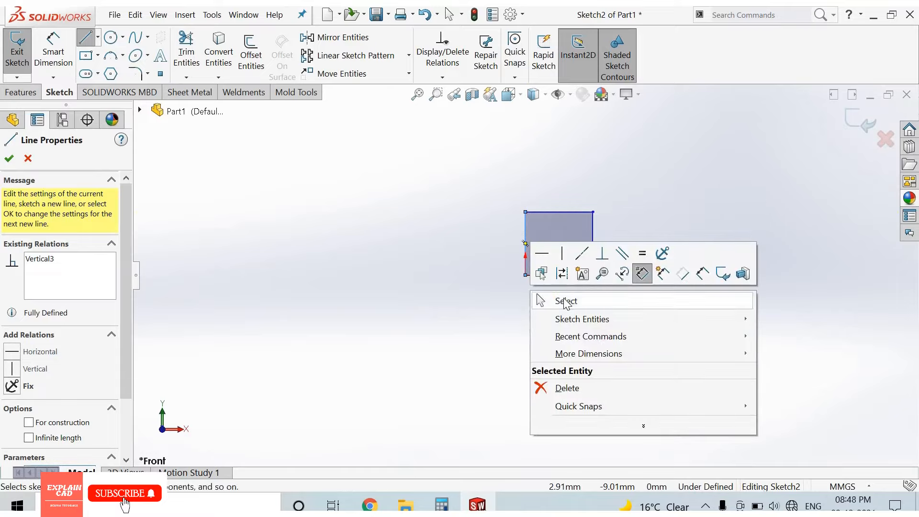
key("Escape")
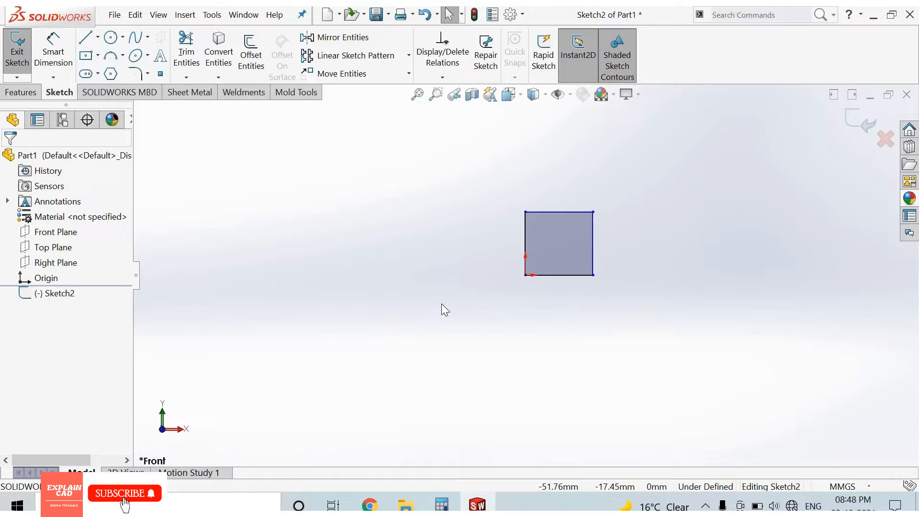
Step: Sketch a closed triangle below and left of the rectangle, with a horizontal base and a slanted side about 80 mm long
mouse_move(442, 303)
right_mouse_down()
mouse_move(388, 304)
mouse_move(399, 382)
right_mouse_up()
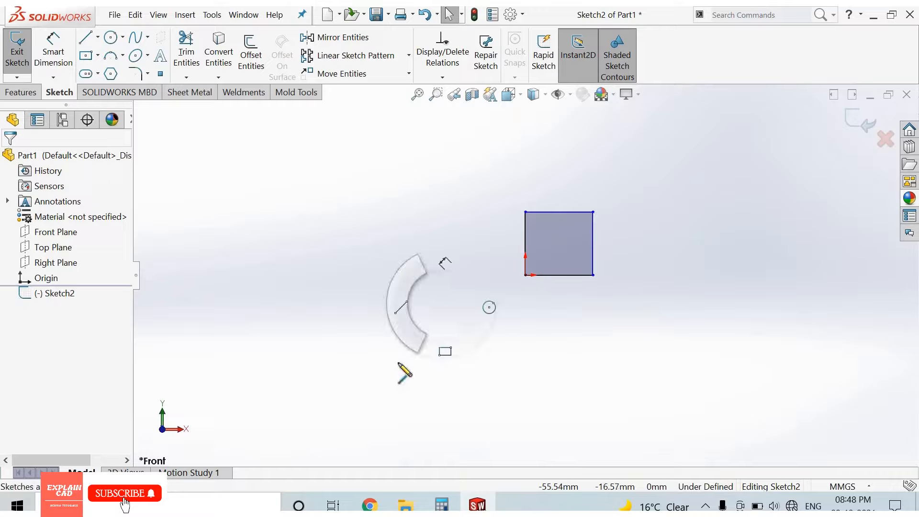
left_click(385, 351)
left_click(467, 351)
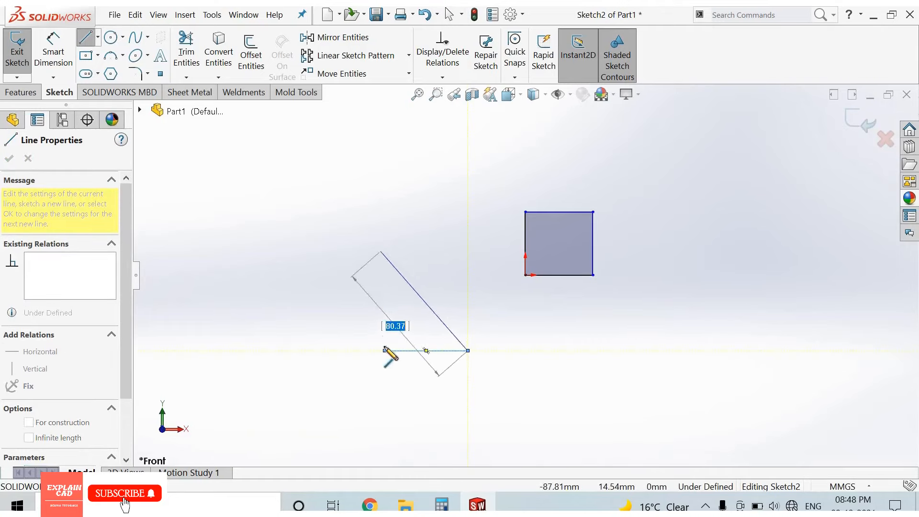
left_click(380, 251)
left_click(346, 353)
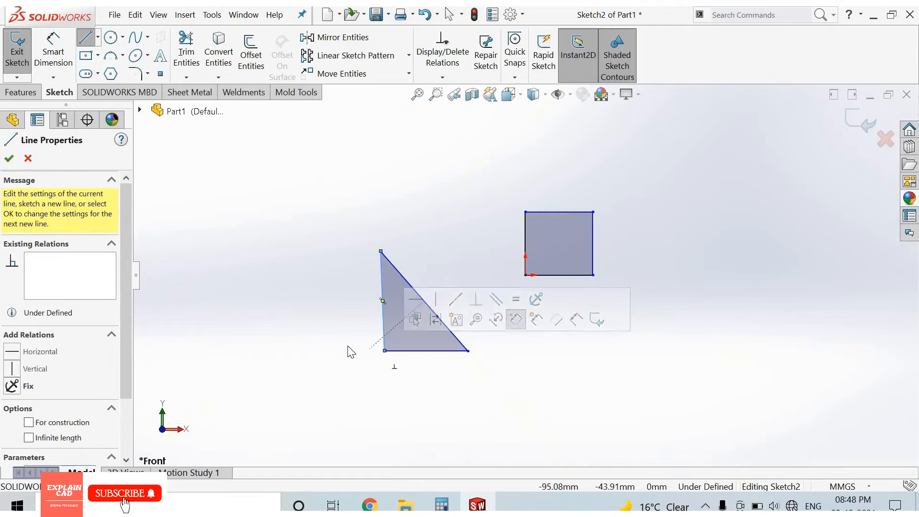
right_click(361, 355)
key("Escape")
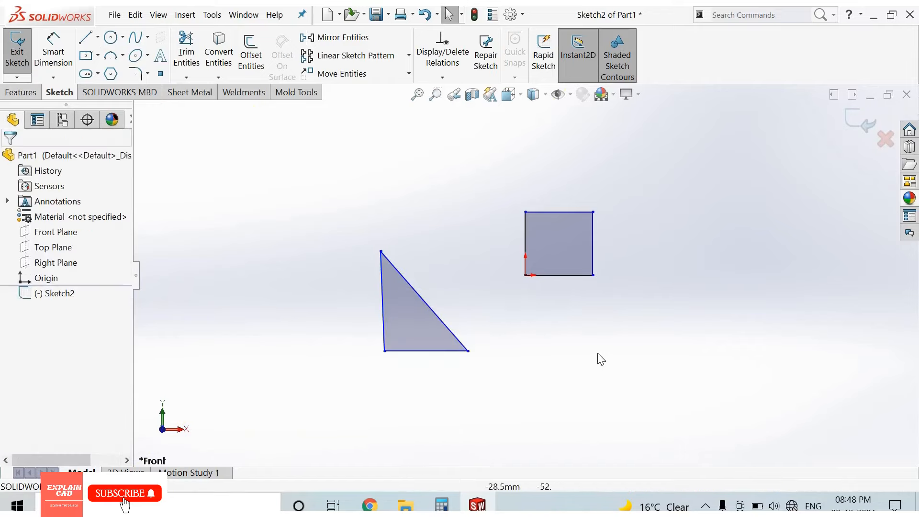
Step: Sketch a closed trapezoid to the right of the rectangle, with horizontal parallel edges and slanted sides about 60 mm and 59 mm long
right_click_drag(647, 345, 605, 371)
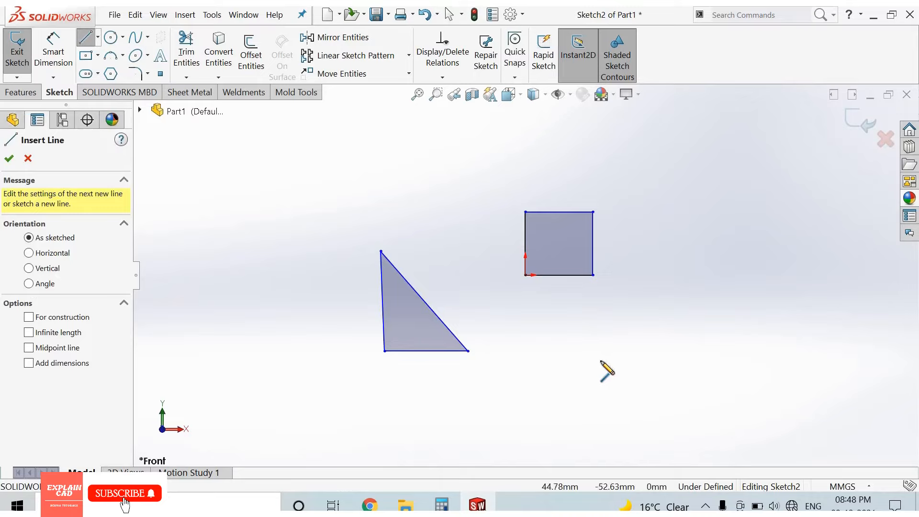
left_click(649, 290)
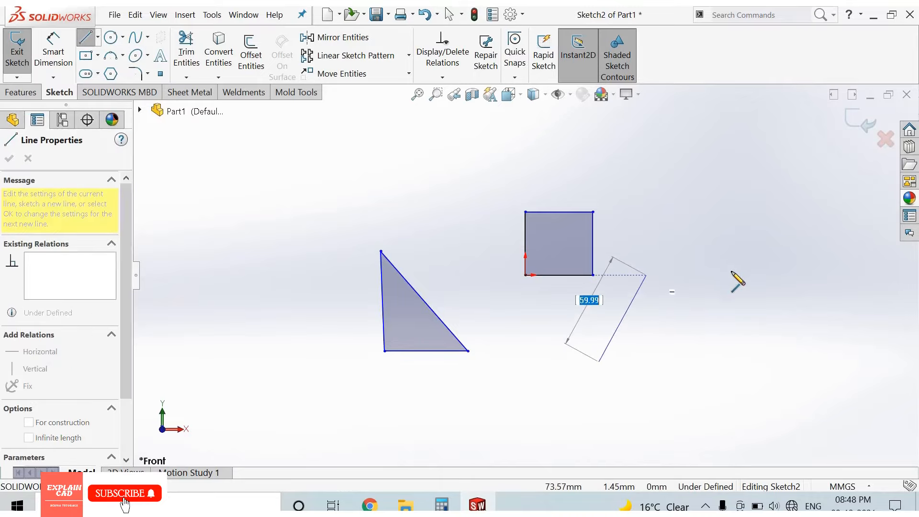
left_click(647, 275)
left_click(736, 275)
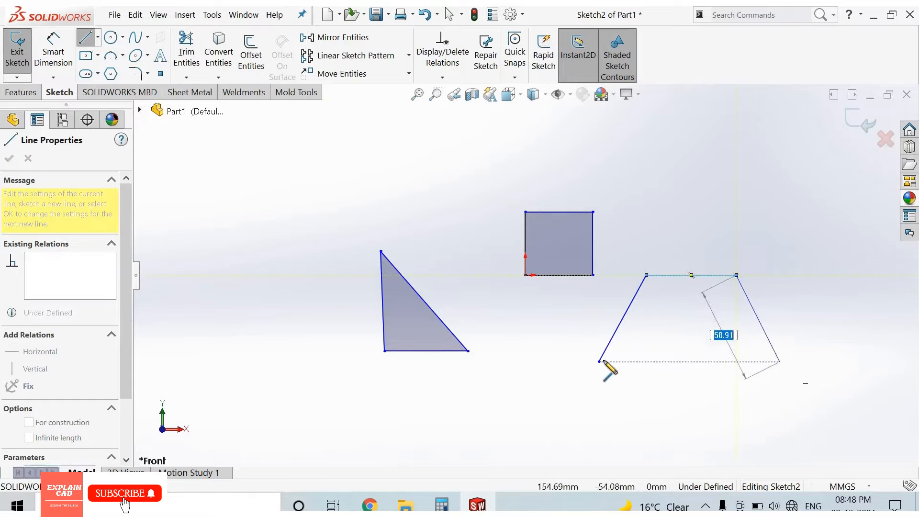
left_click(781, 361)
left_click(599, 361)
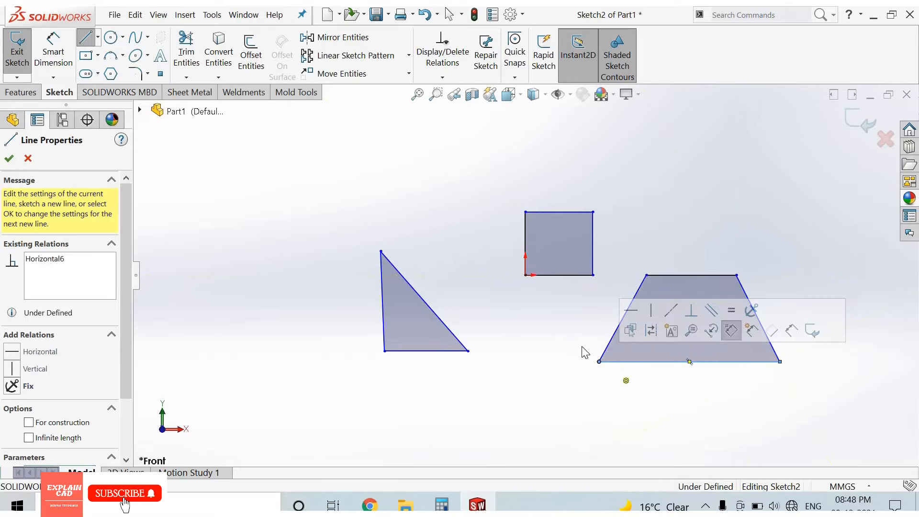
right_click(628, 339)
left_click(617, 346)
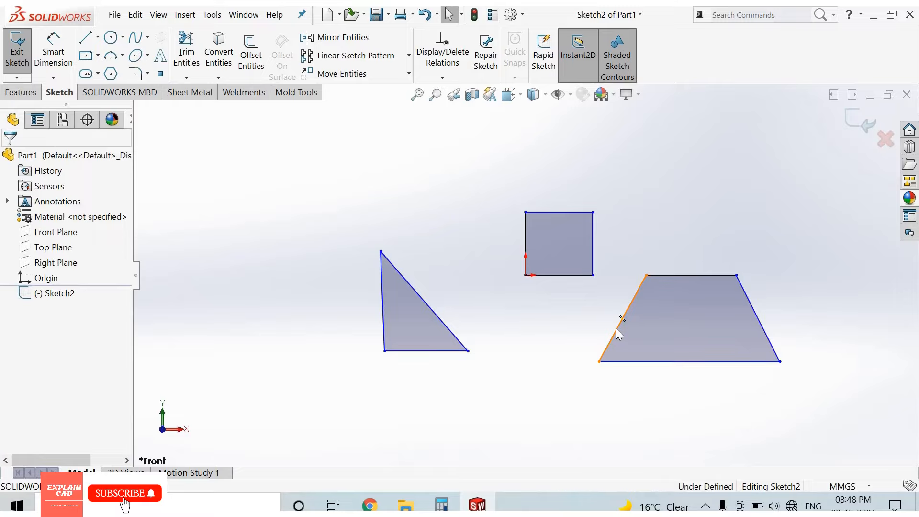
Step: Apply a Vertical relation to the trapezoid's left slanted side
left_click(619, 333)
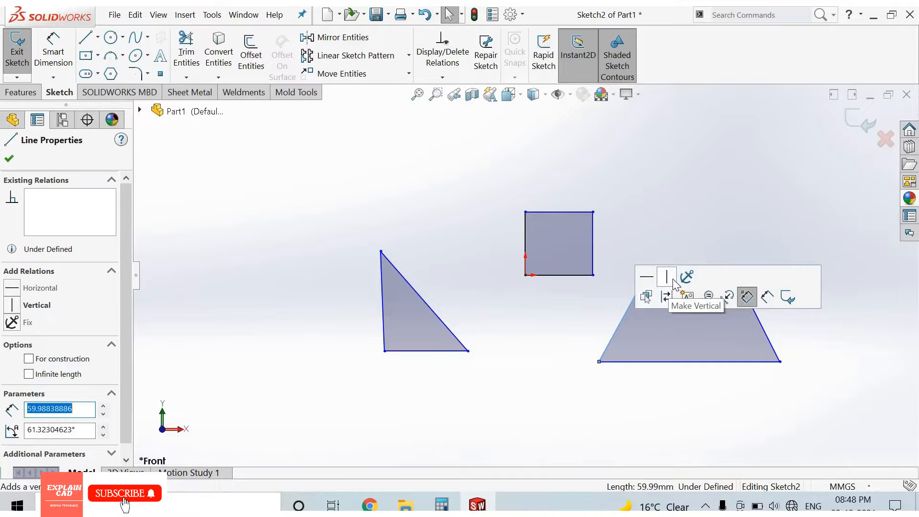
left_click(25, 307)
left_click(7, 161)
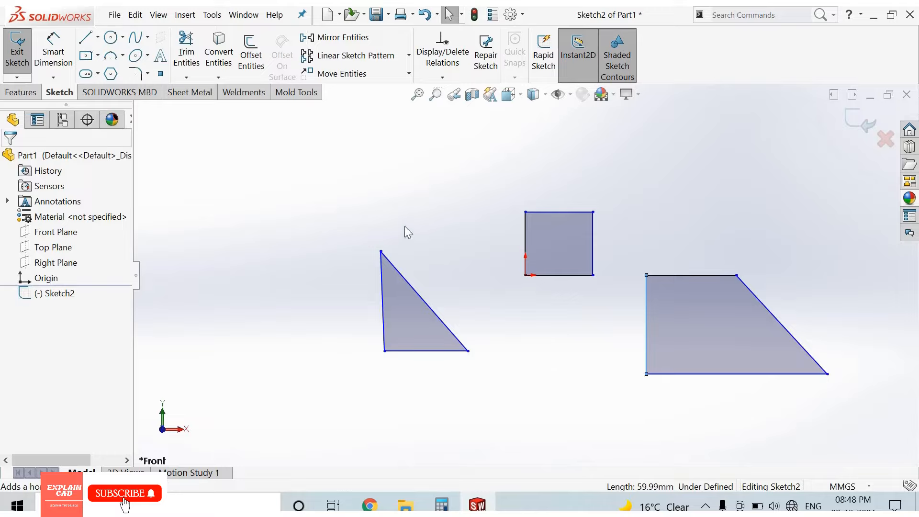
Step: Sketch a closed profile above the triangle with a lower edge about 62 mm long, a tangent arc at the right end and a straight left side
right_click_drag(358, 217, 349, 226)
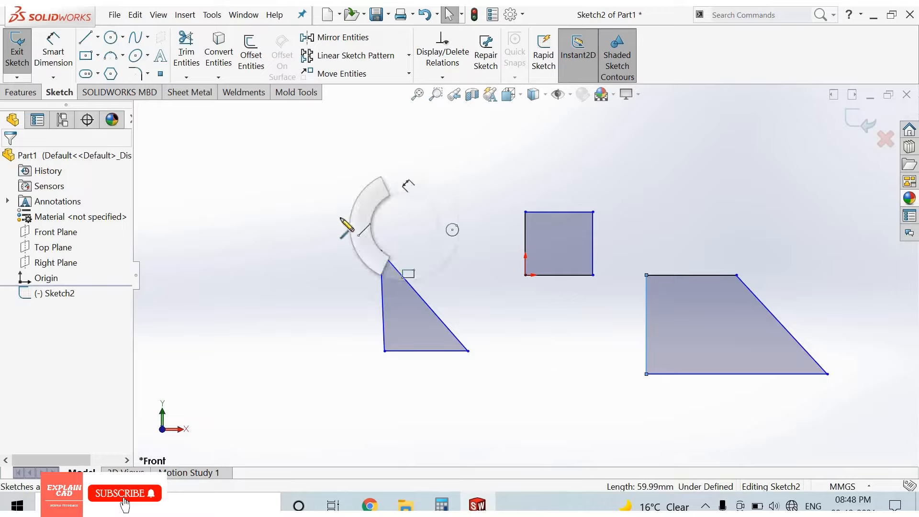
left_click(250, 212)
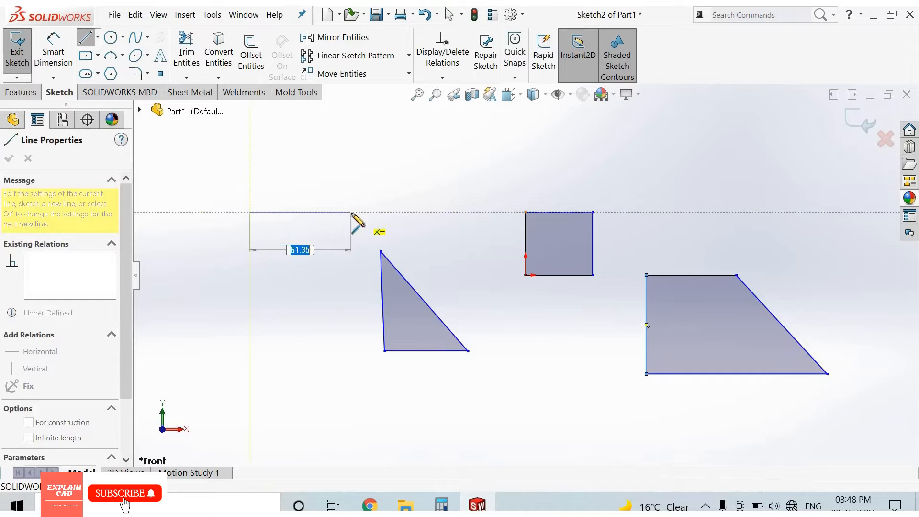
left_click(352, 212)
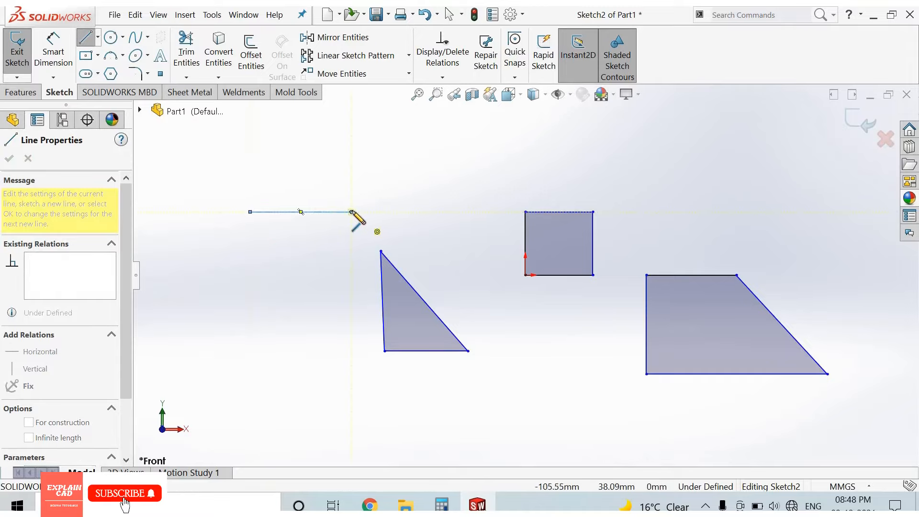
key("a")
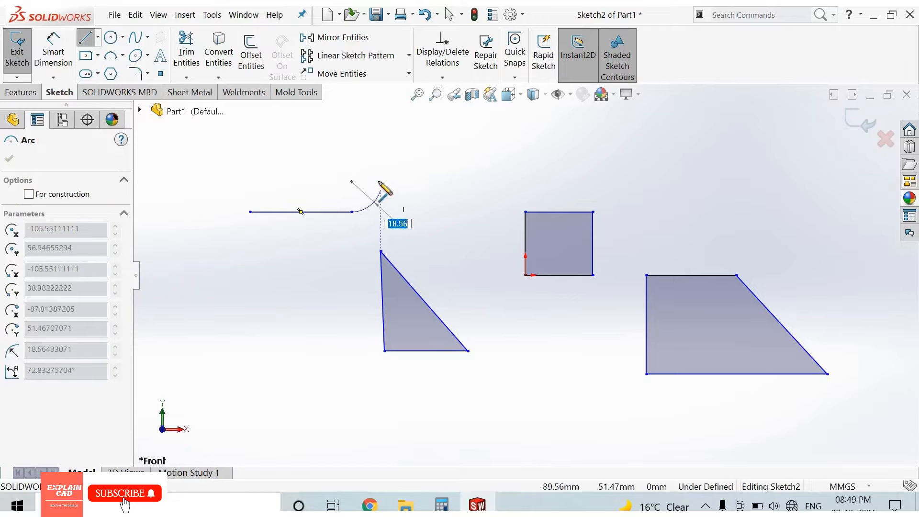
left_click(357, 155)
left_click(250, 154)
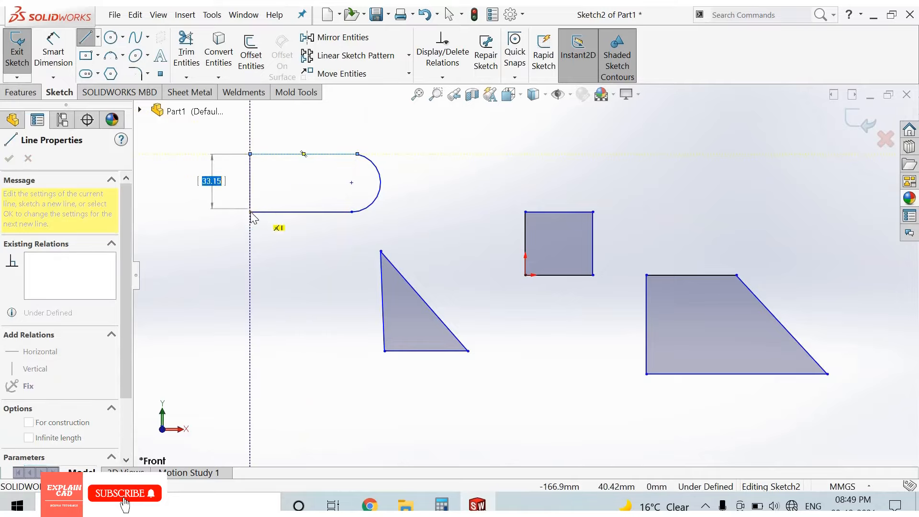
left_click(250, 212)
right_click(268, 240)
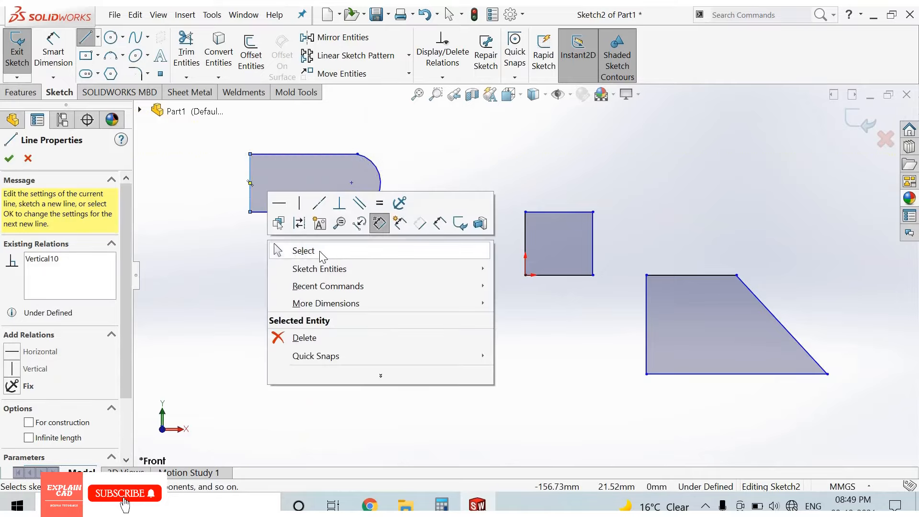
left_click(320, 251)
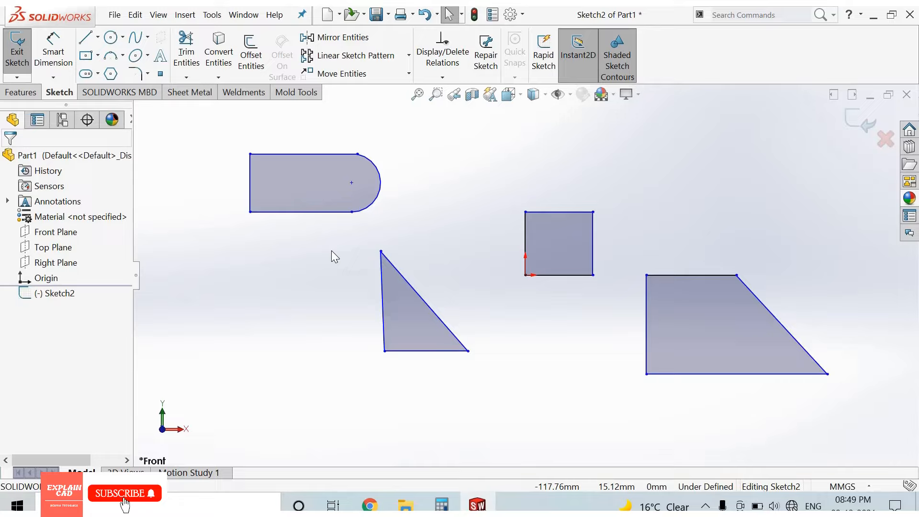
Step: Dimension the lower straight edge of the round-ended profile to 50 mm with Smart Dimension
left_click(64, 61)
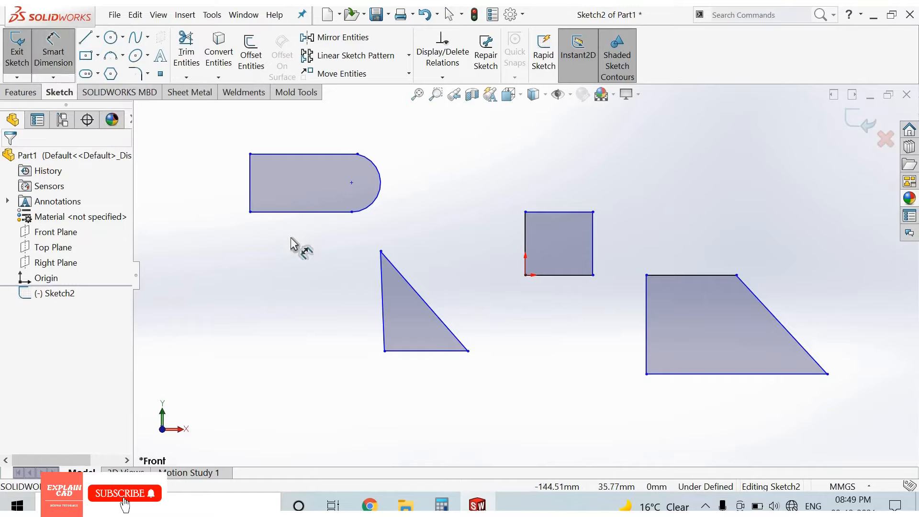
left_click(292, 211)
left_click(290, 254)
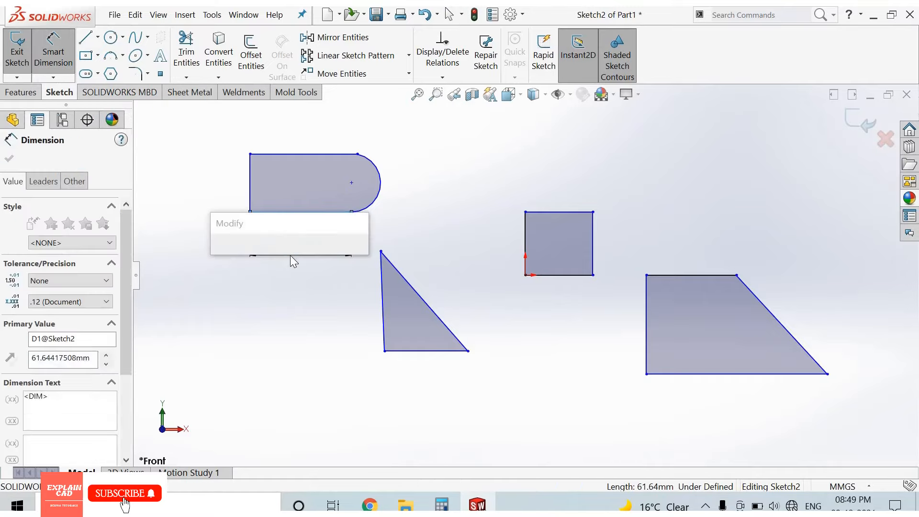
type("50")
key("Return")
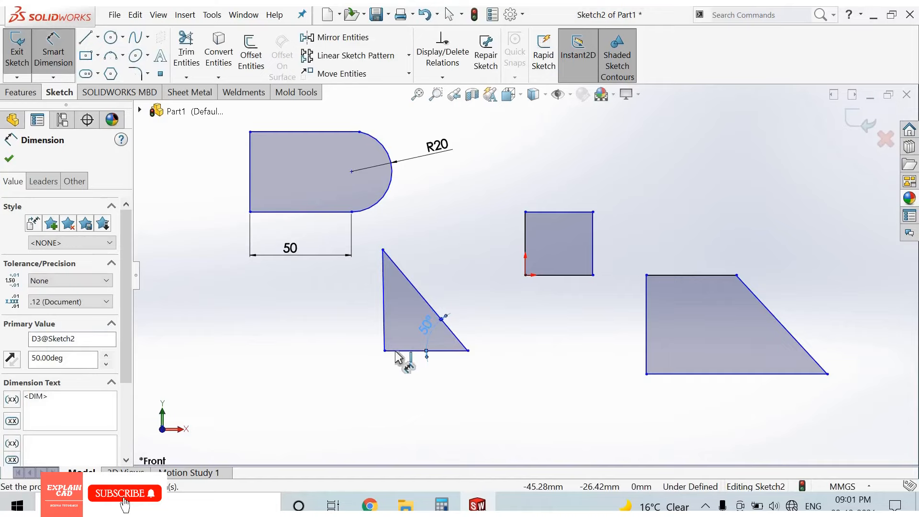
Step: Dimension the triangle's base to 40 mm and its vertical height to 50 mm
left_click(406, 351)
left_click(406, 398)
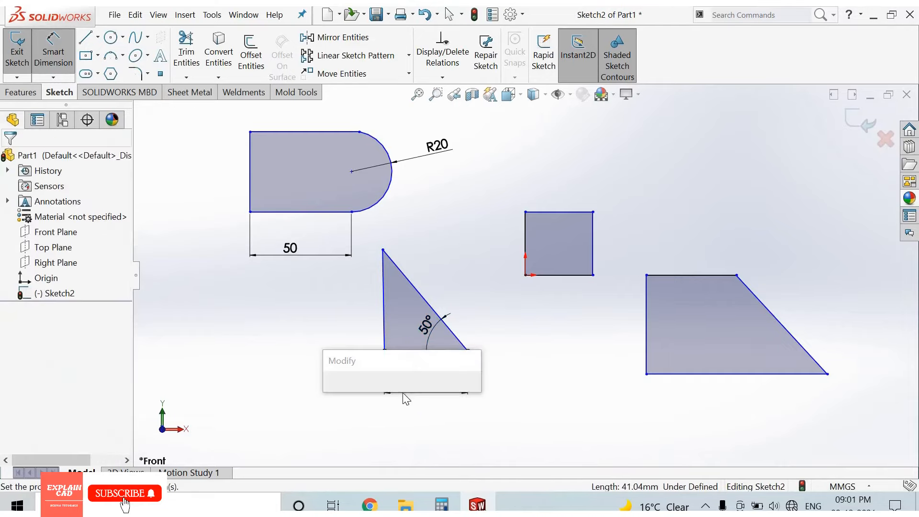
type("40")
key("Return")
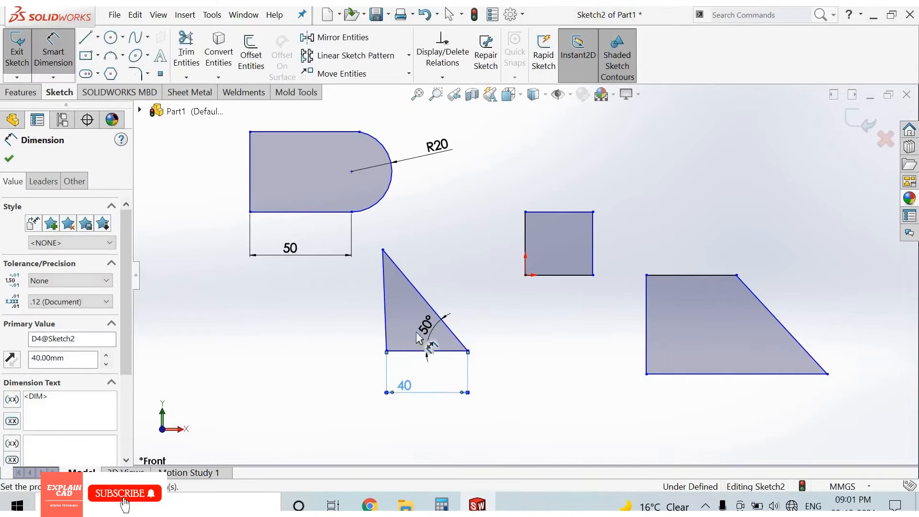
left_click(385, 311)
left_click(355, 346)
type("50")
key("Return")
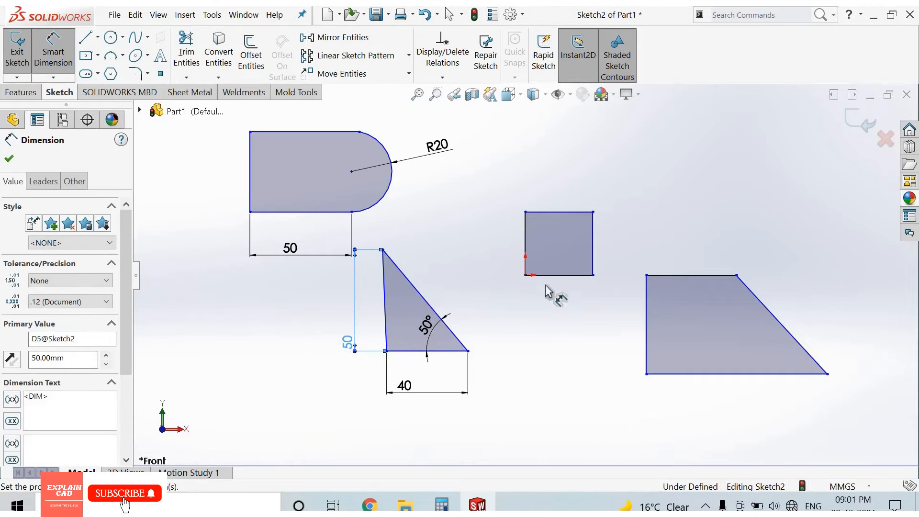
Step: Dimension the square's lower edge and right side to 30 mm each with Smart Dimension
left_click(558, 276)
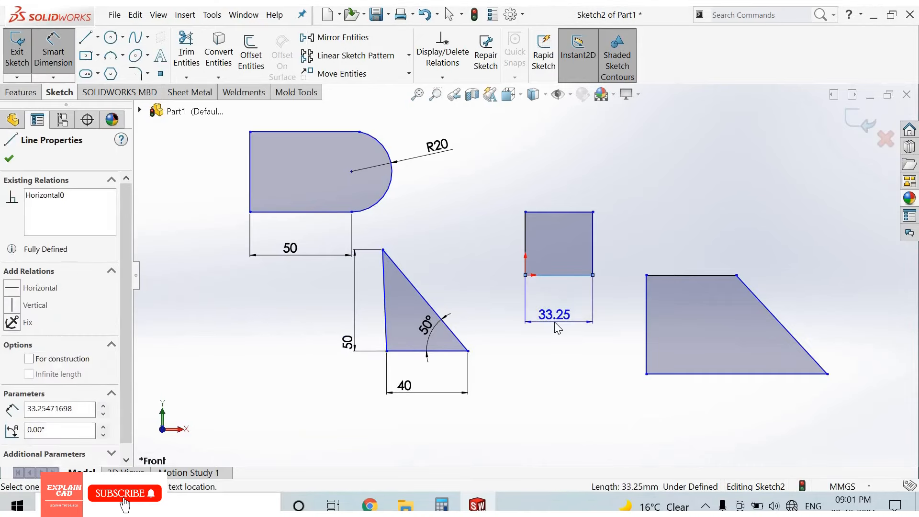
left_click(557, 328)
type("30")
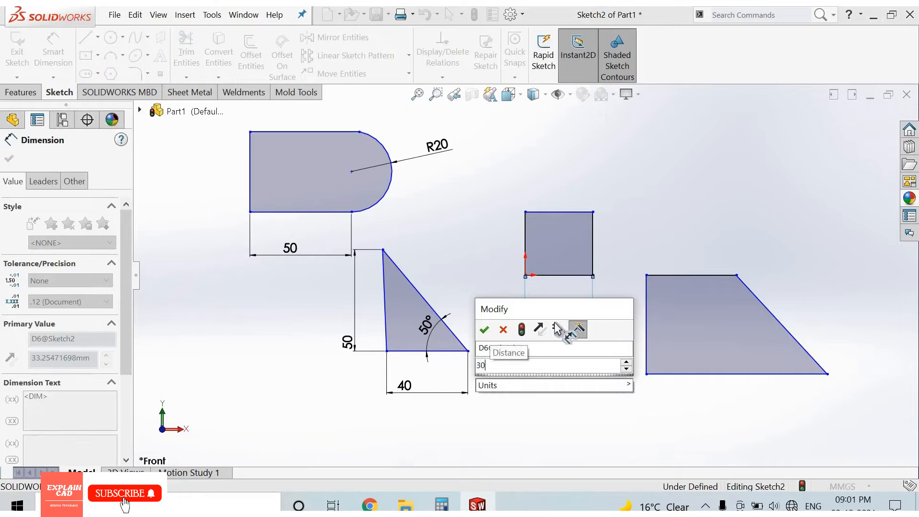
key("Return")
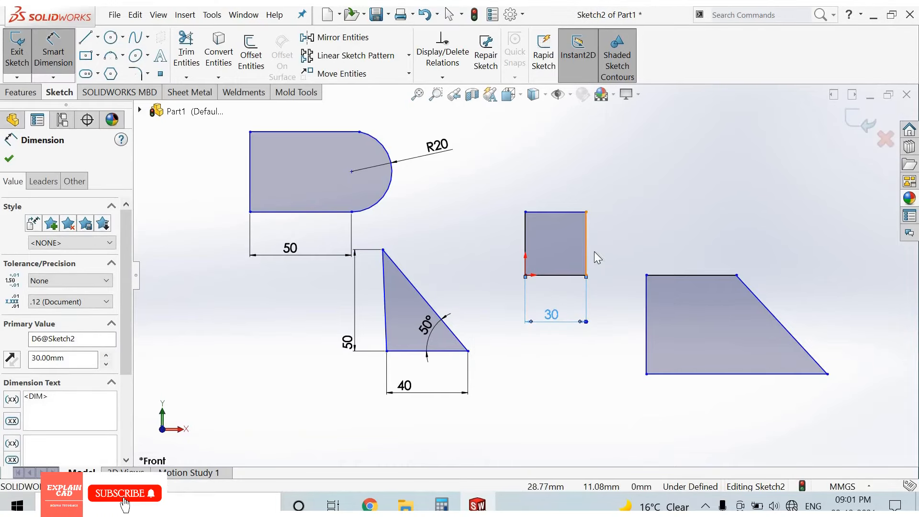
left_click(593, 252)
left_click(594, 253)
type("30")
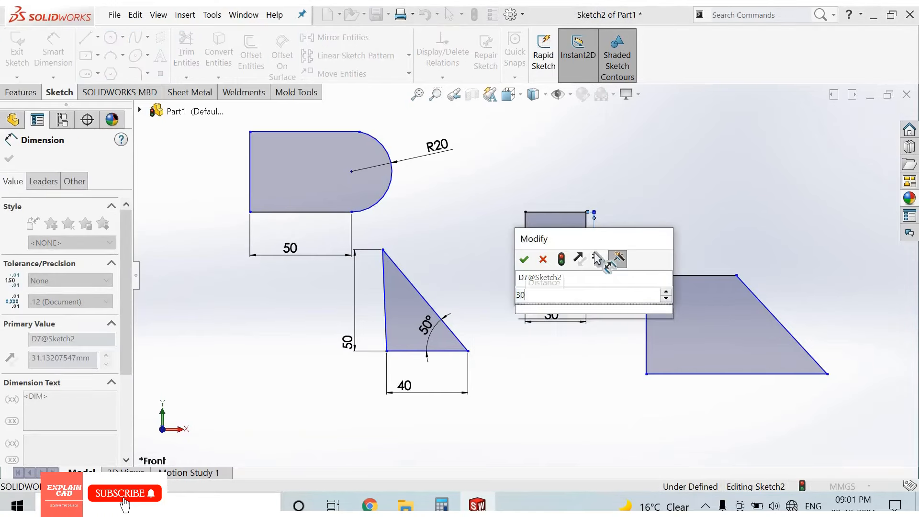
key("Return")
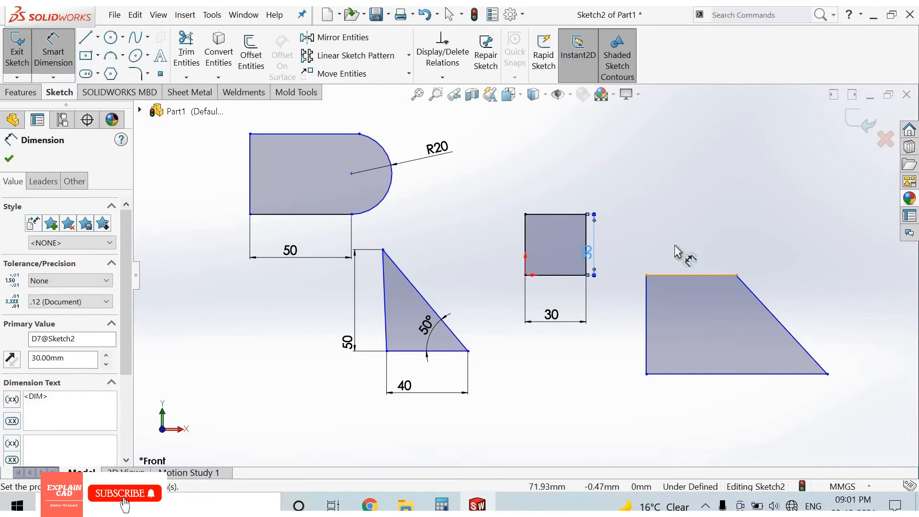
Step: Dimension the trapezoid's upper edge to 60 mm and its base to 120 mm
left_click(677, 275)
left_click(673, 245)
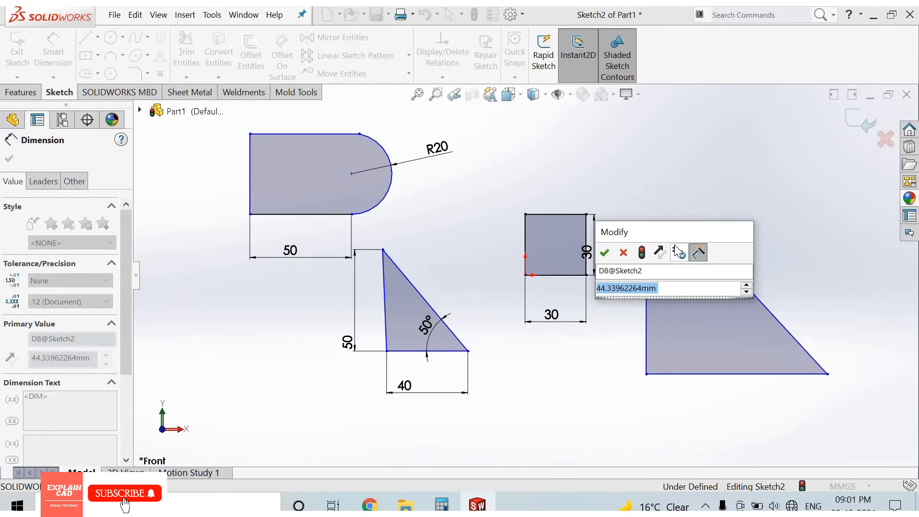
type("60")
key("Return")
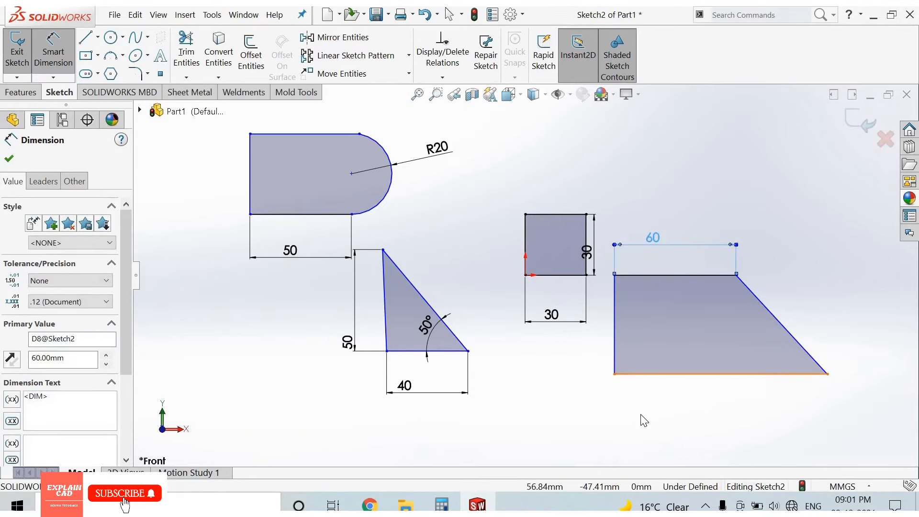
left_click(670, 374)
left_click(643, 414)
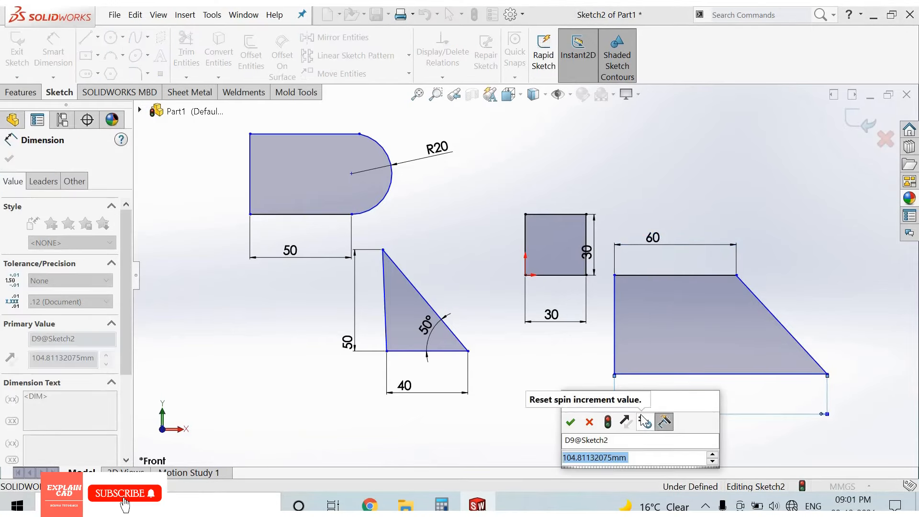
type("120")
key("Return")
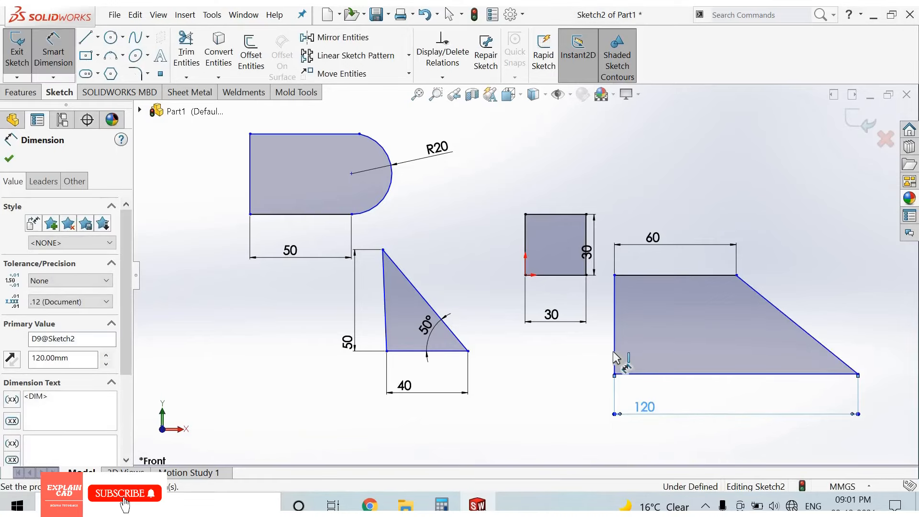
Step: Dimension the trapezoid's vertical left side to 50 mm
left_click(614, 357)
left_click(601, 357)
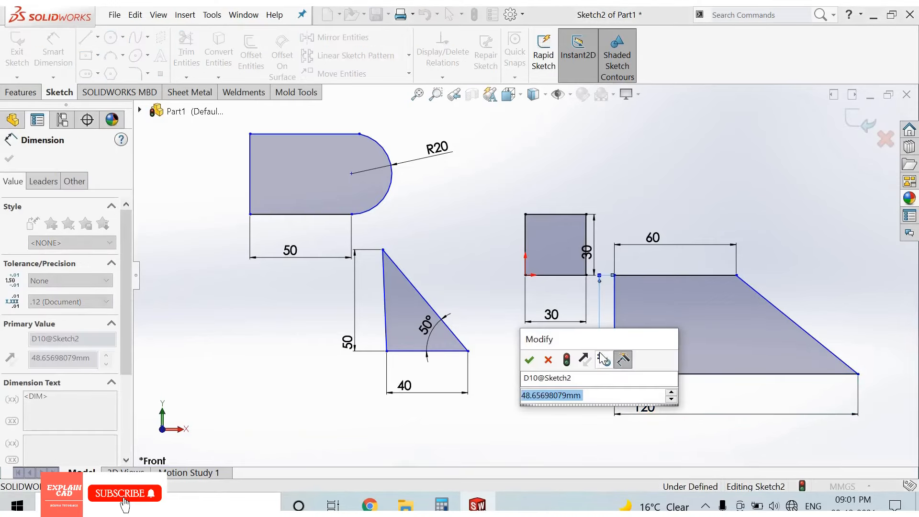
type("50")
key("Return")
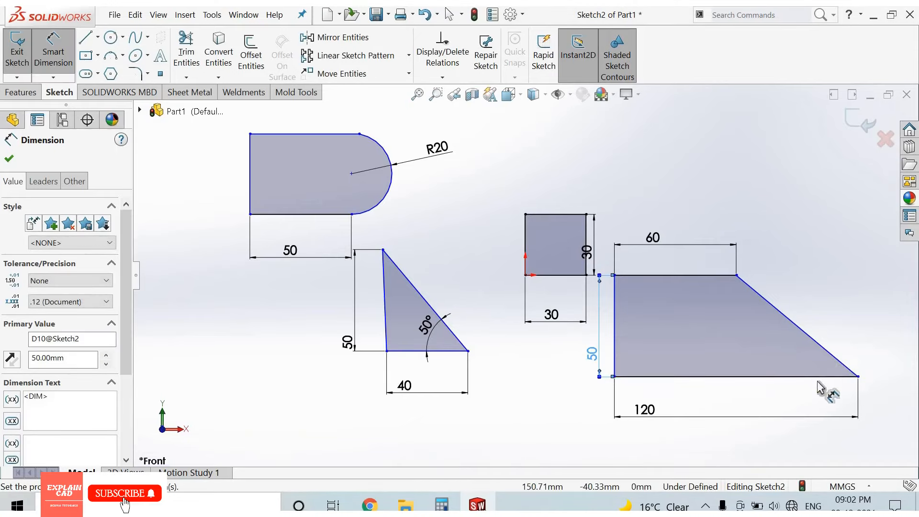
Step: Try to dimension the angle between the trapezoid's base and its slanted side
left_click(831, 373)
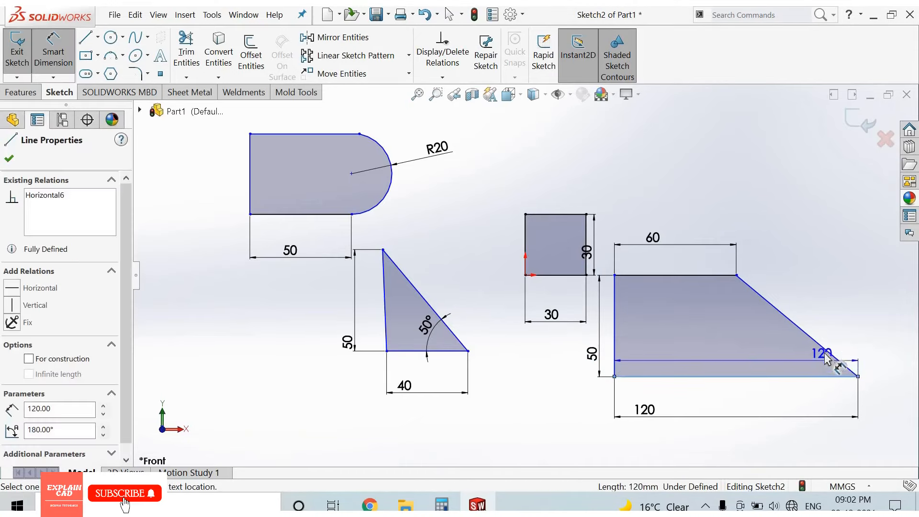
left_click(827, 351)
left_click(807, 355)
left_click(578, 210)
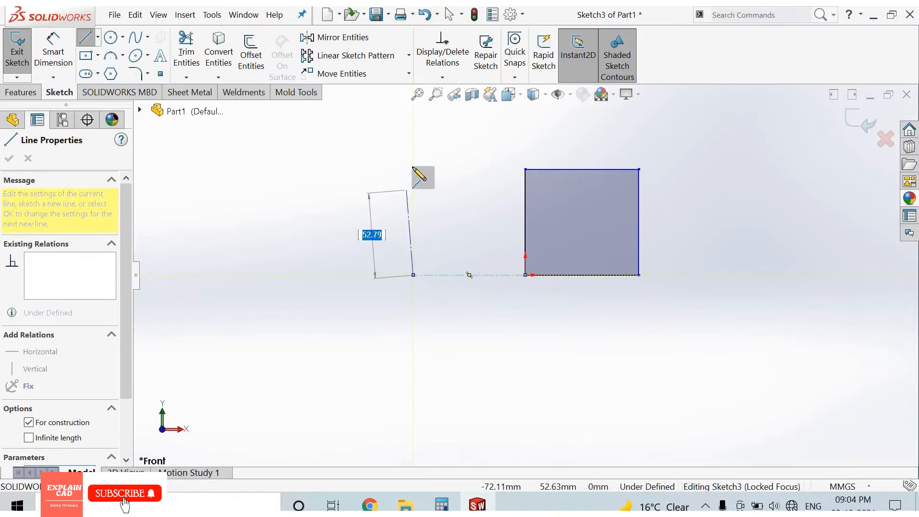
Step: Complete the centerline rectangle left of the square with a vertical side about 64 mm long and an upper edge about 68 mm long
left_click(413, 169)
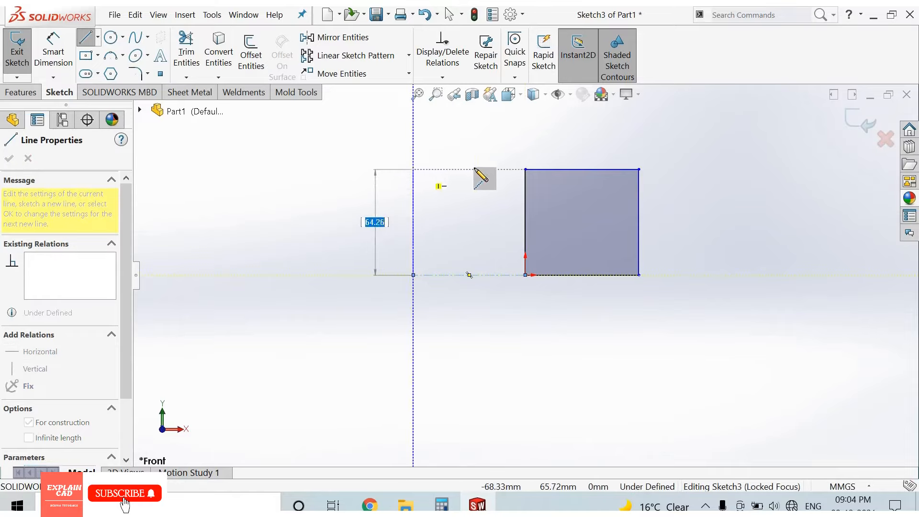
left_click(525, 169)
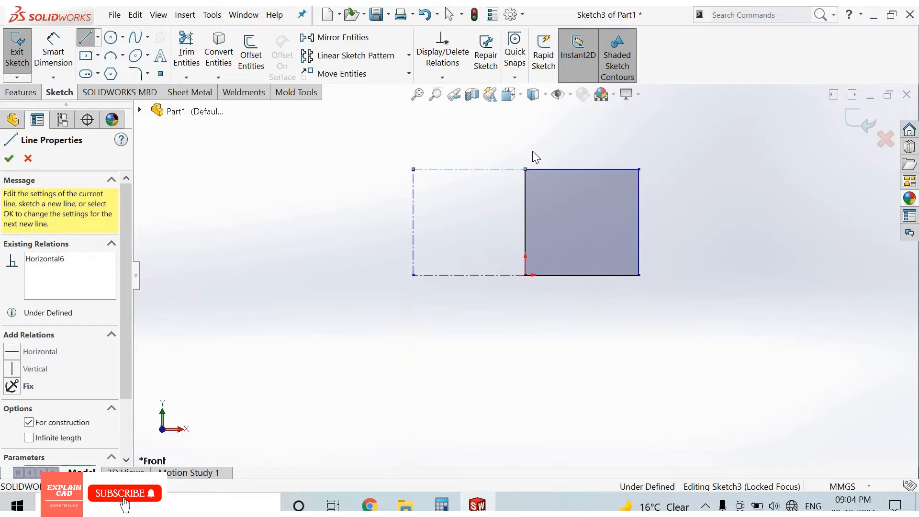
right_click(524, 149)
left_click(544, 158)
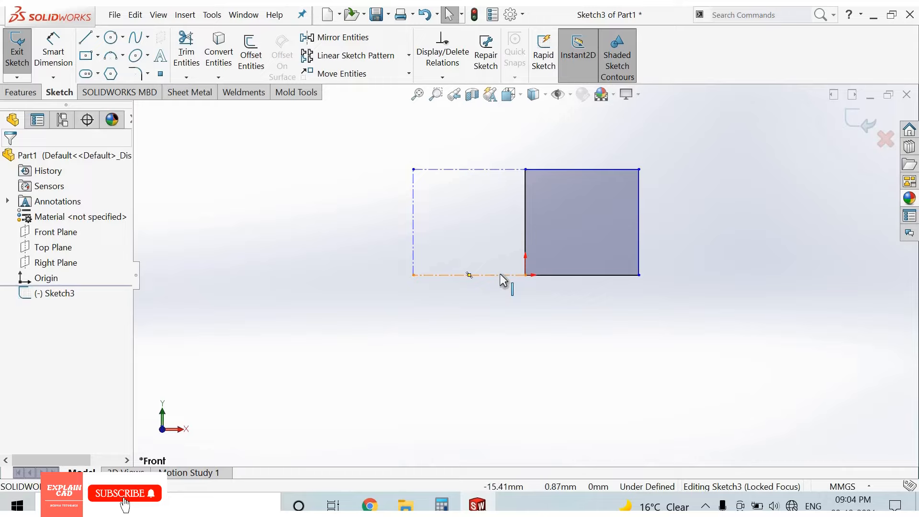
Step: Convert the left rectangle's three centerlines to solid lines and the shared middle line to construction geometry
left_click(499, 274)
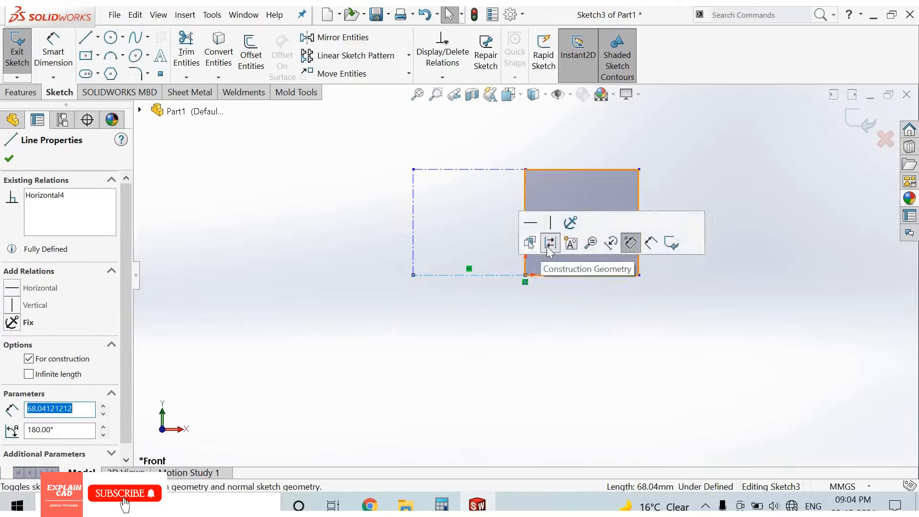
left_click(546, 246)
left_click(413, 220)
left_click(462, 190)
left_click(469, 169)
left_click(518, 138)
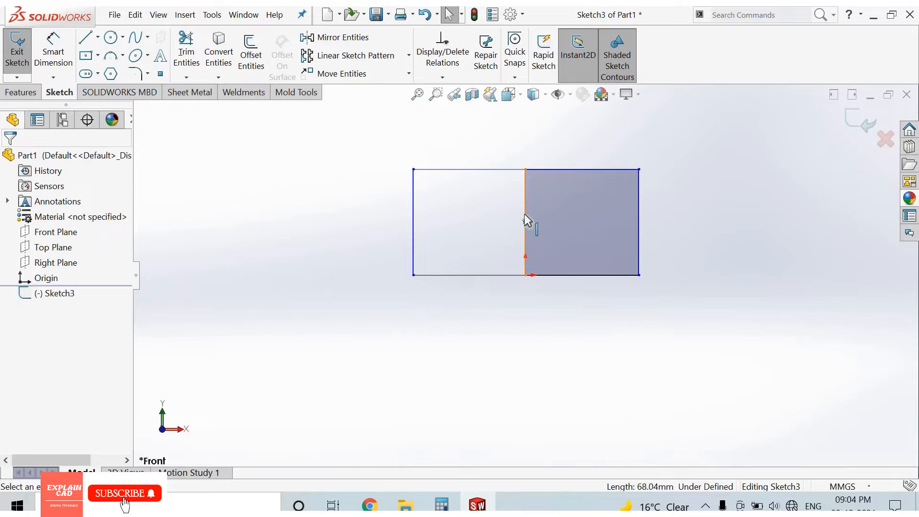
left_click(525, 222)
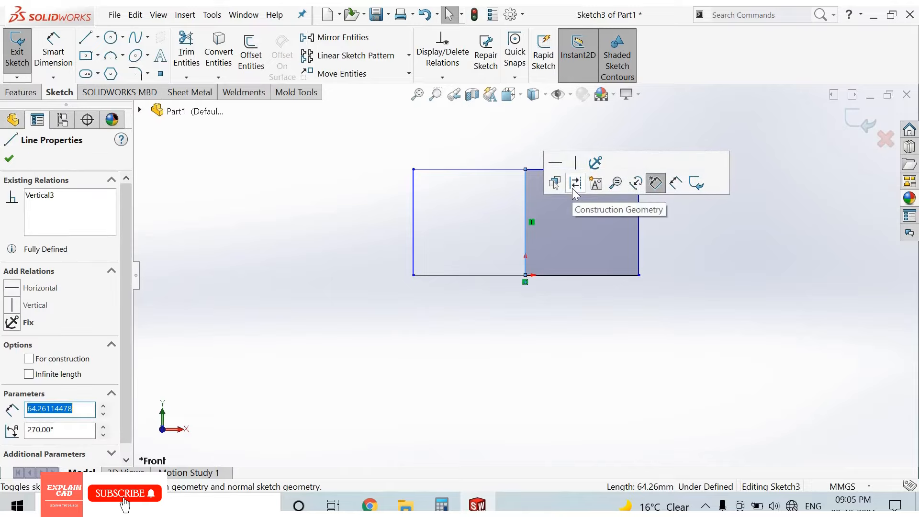
left_click(575, 184)
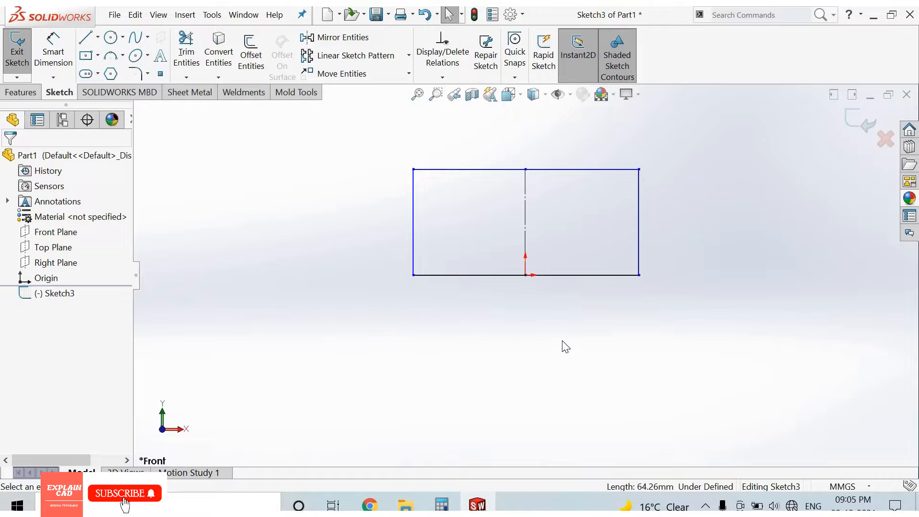
Step: Sketch a horizontal midpoint line below the rectangle, extending about 91 mm to each side of its midpoint
left_click(98, 38)
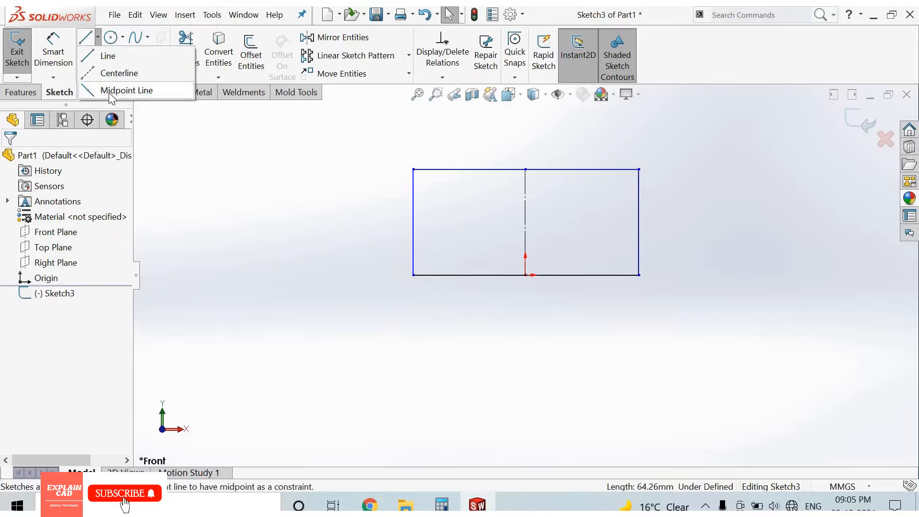
left_click(112, 91)
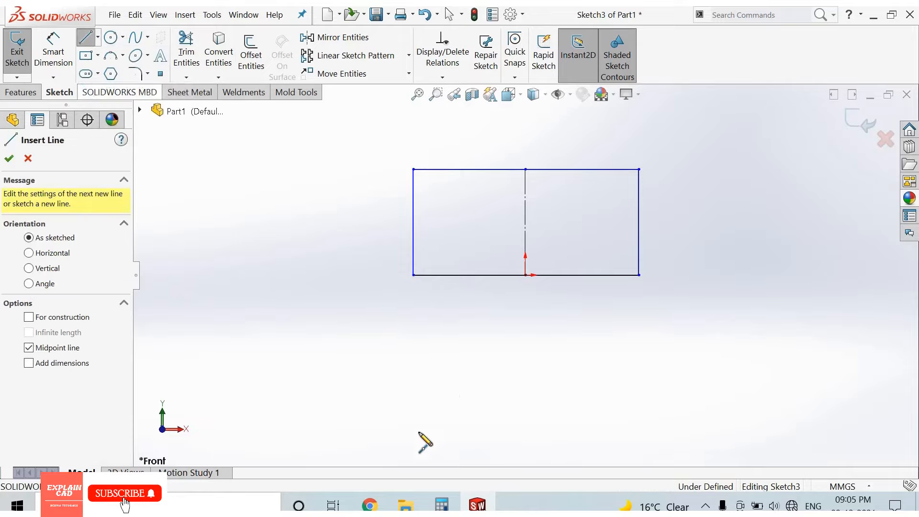
left_click(518, 379)
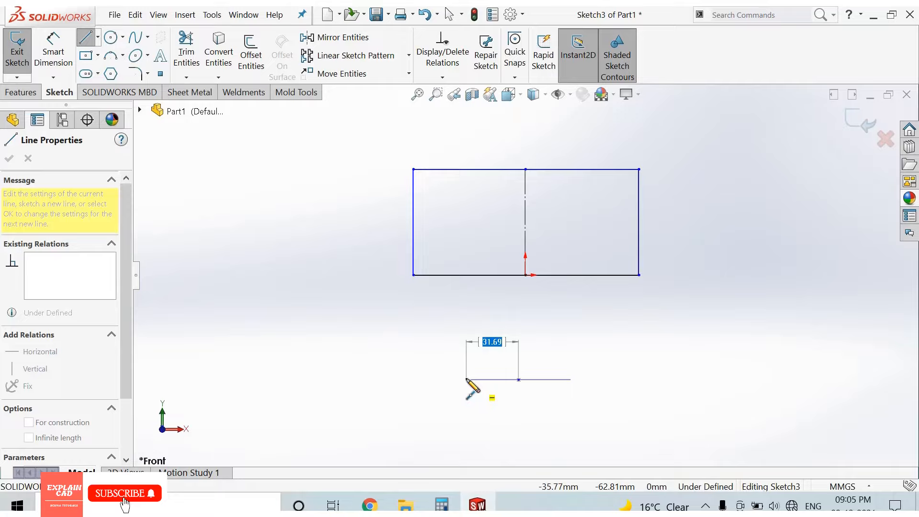
left_click(369, 378)
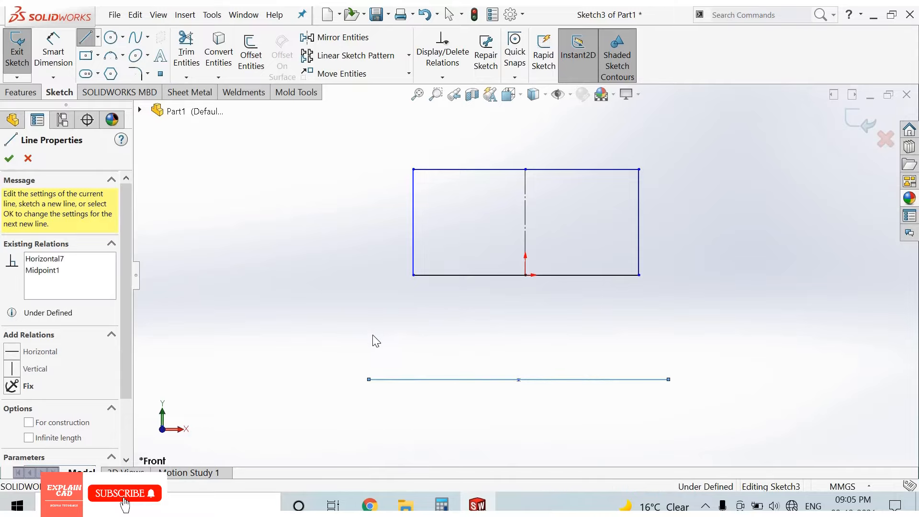
right_click(351, 329)
left_click(378, 339)
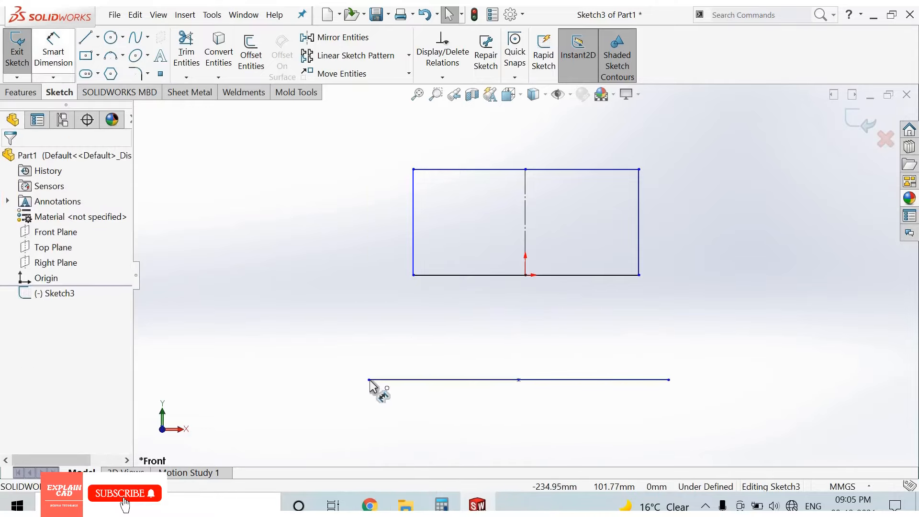
Step: Dimension the distance from the midpoint line's left endpoint to its midpoint, keeping the length as drawn
left_click(519, 381)
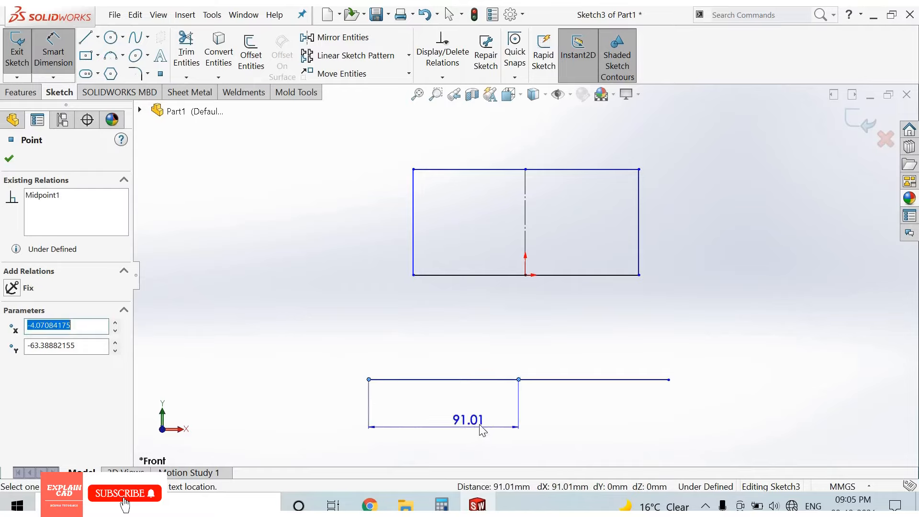
left_click(404, 441)
key("Return")
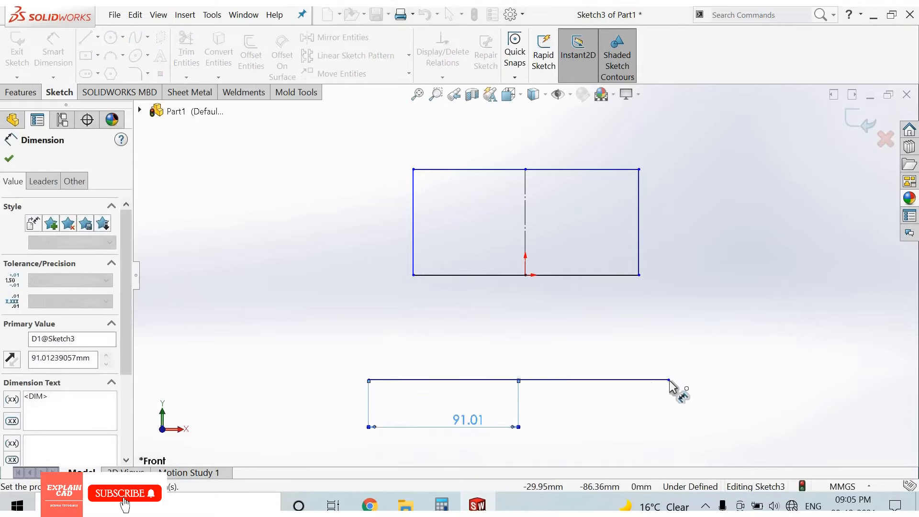
Step: Add a driven dimension between the midpoint and the right endpoint of the midpoint line
left_click(519, 382)
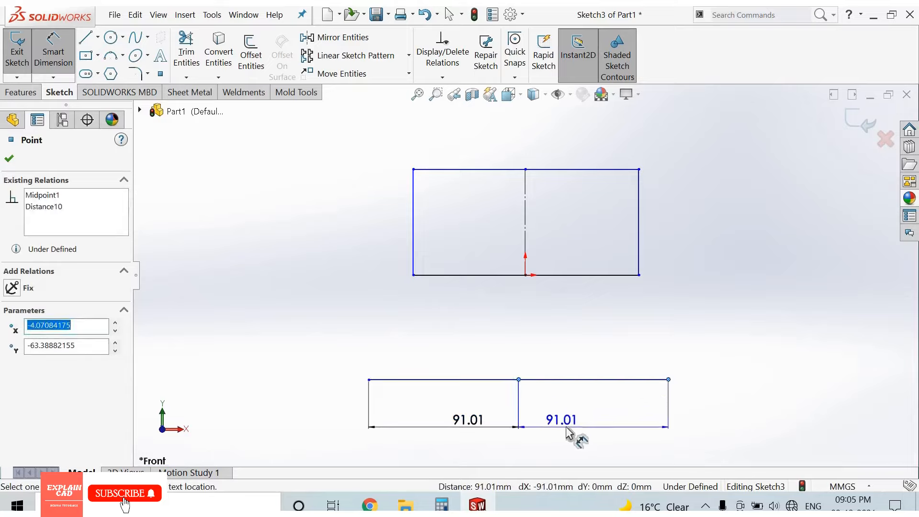
left_click(575, 409)
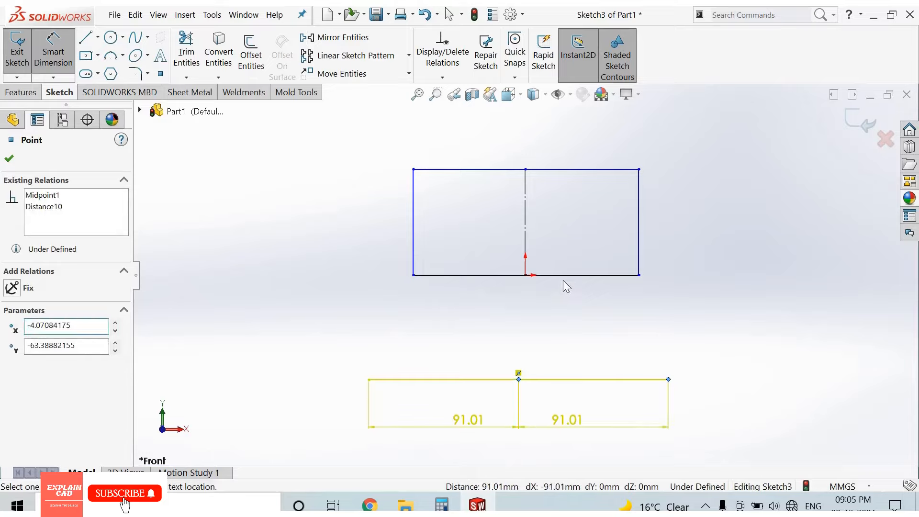
left_click(563, 274)
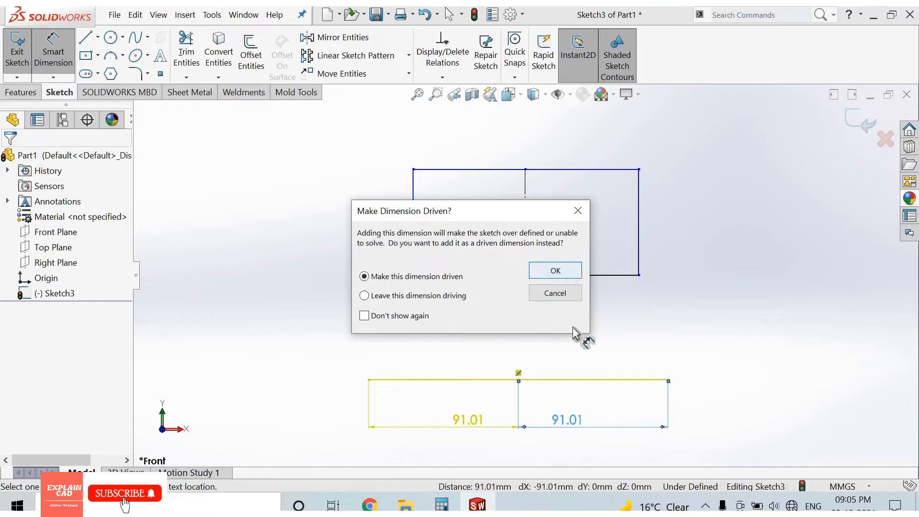